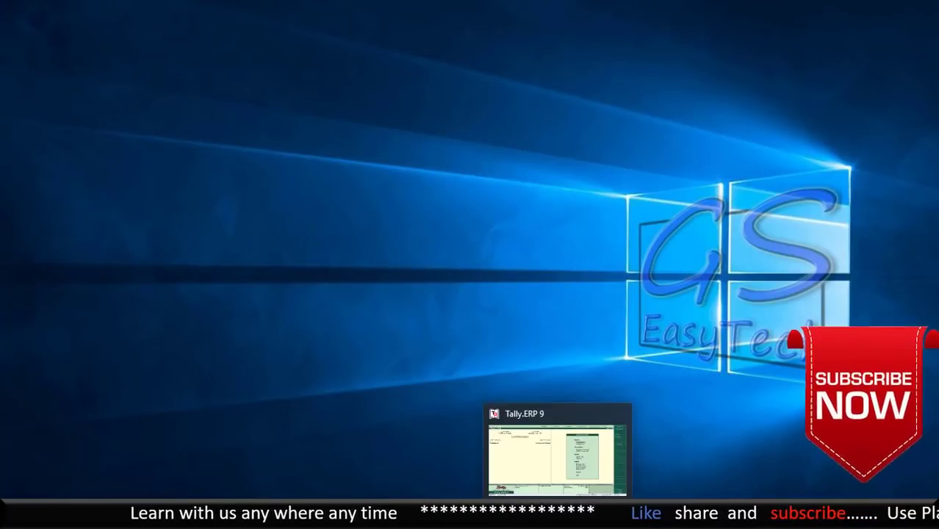
Step: Switch to Tally.ERP 9 and open the account groups options for the GS Easytech company
click(599, 426)
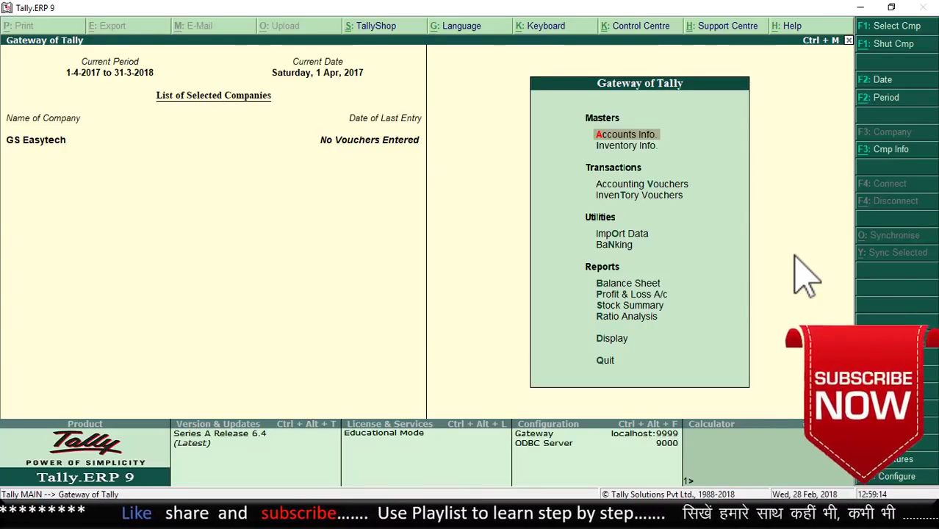
click(626, 135)
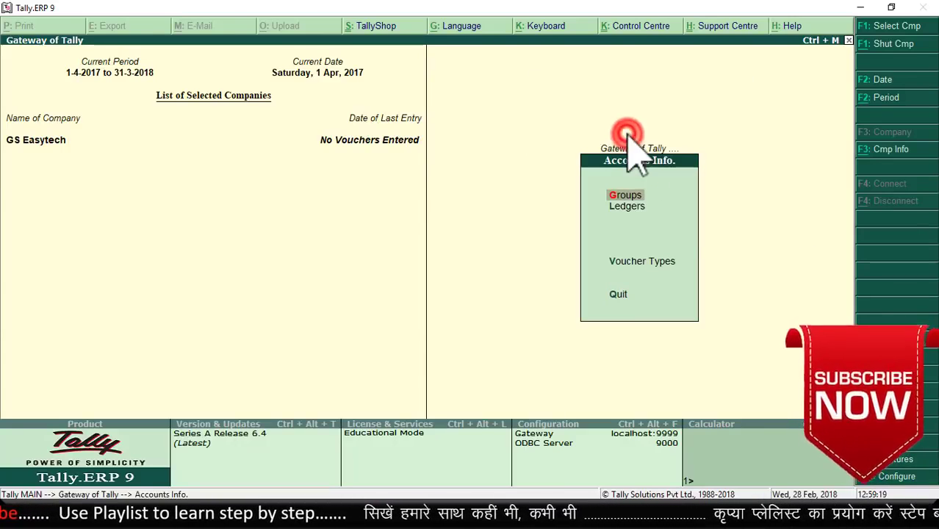
click(626, 196)
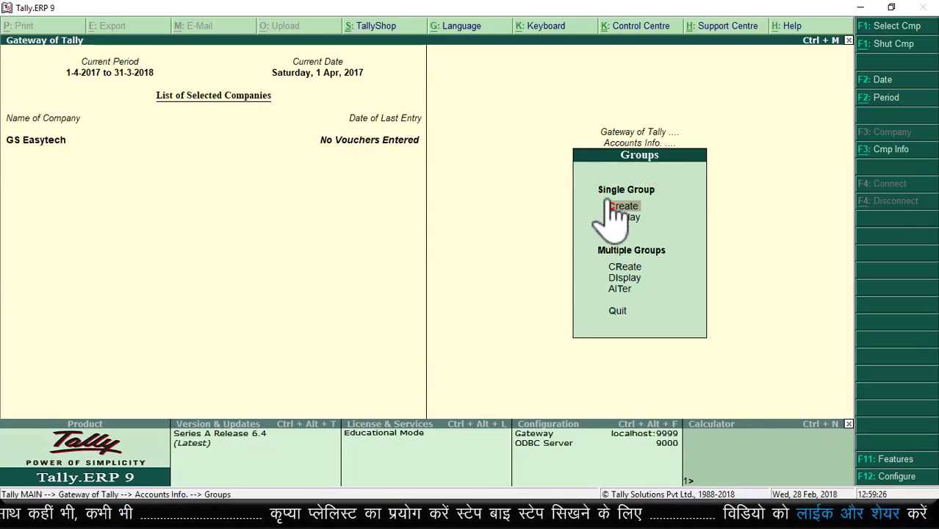
drag(586, 176, 674, 235)
drag(587, 244, 692, 297)
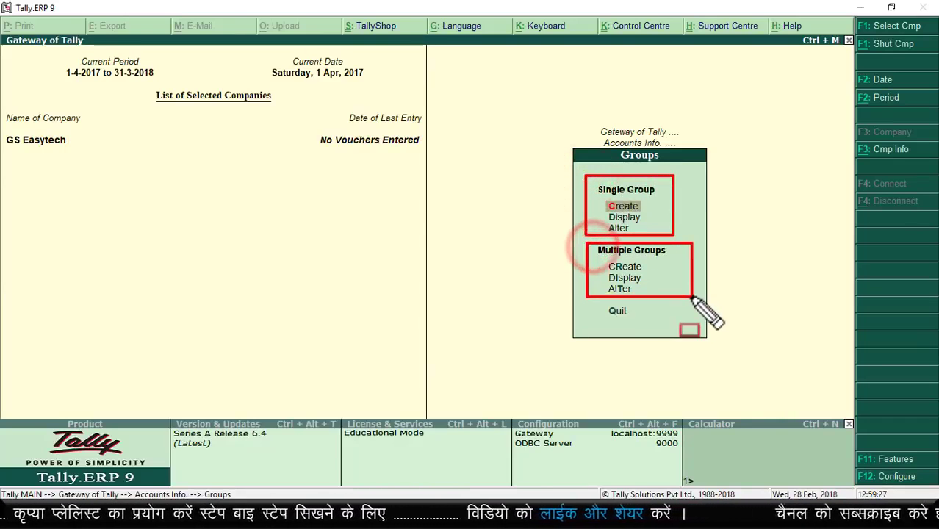
key(Escape)
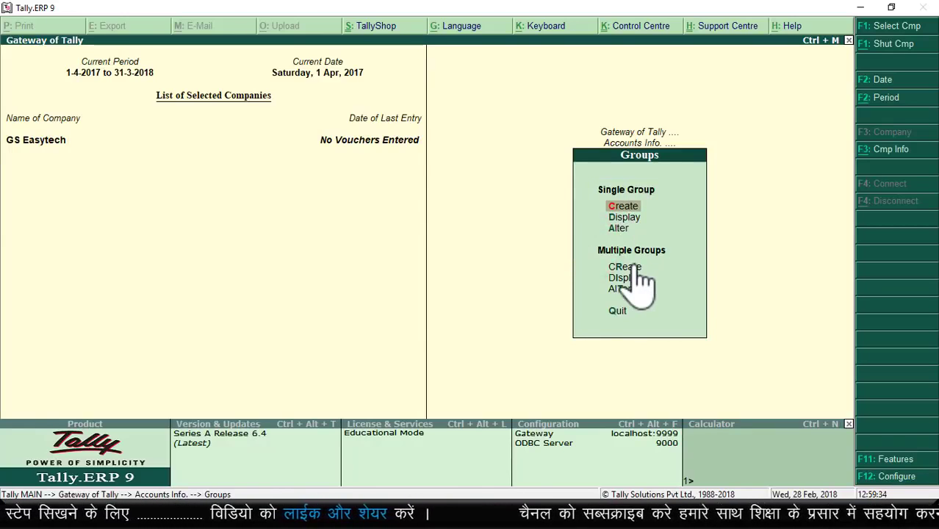
Step: Examine the list of existing account groups from Bank Accounts to Unsecured Loans, for both display and alteration
click(625, 218)
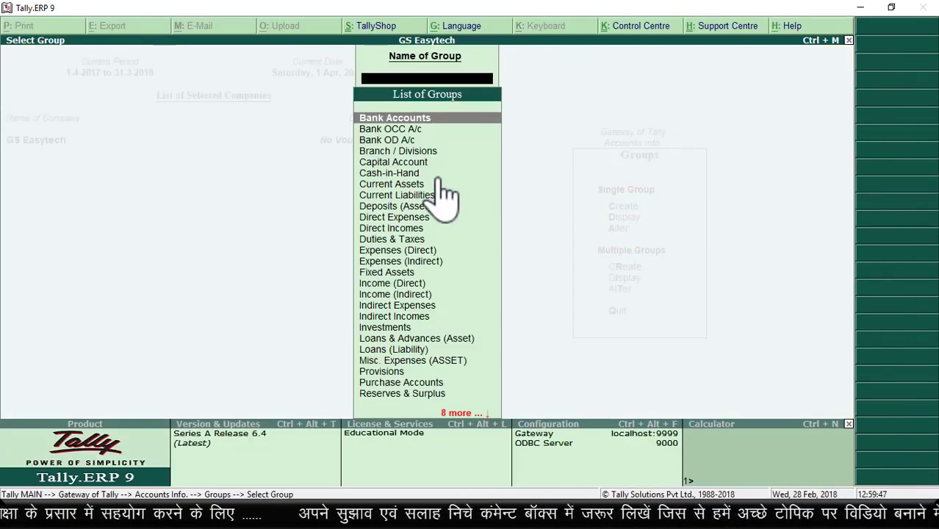
key(Down)
key(Down)
key(Down)
key(Down)
key(Down)
key(Down)
key(Down)
key(Down)
key(Down)
key(Down)
key(Down)
key(Down)
key(Down)
key(Down)
key(Down)
key(Down)
key(Down)
key(Down)
key(Down)
key(Down)
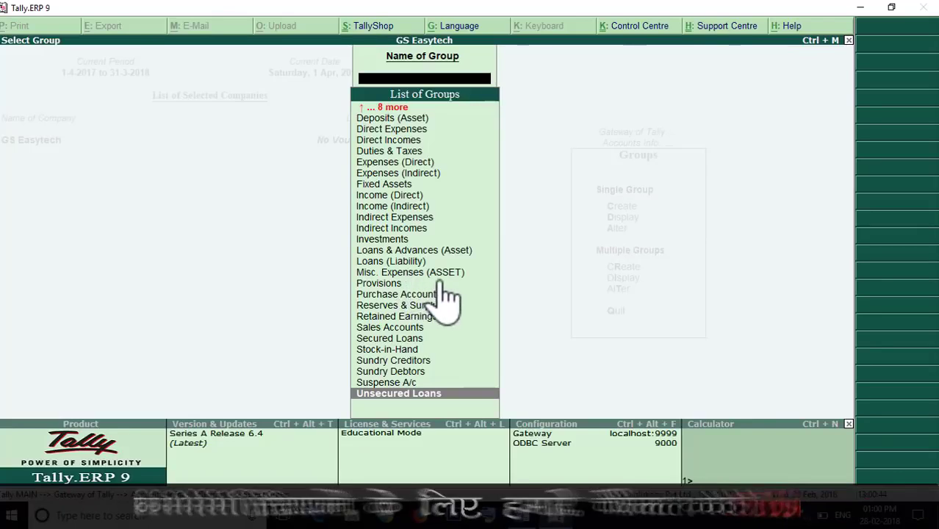
key(Escape)
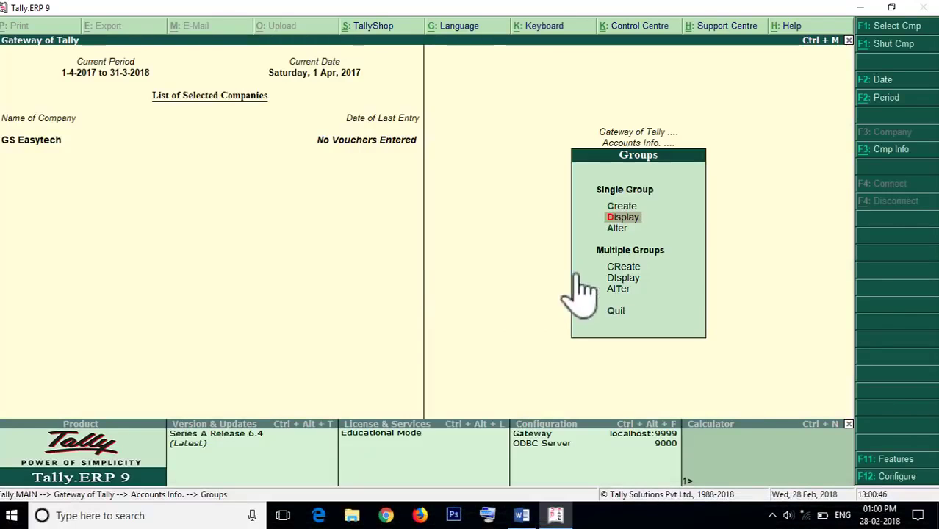
click(618, 229)
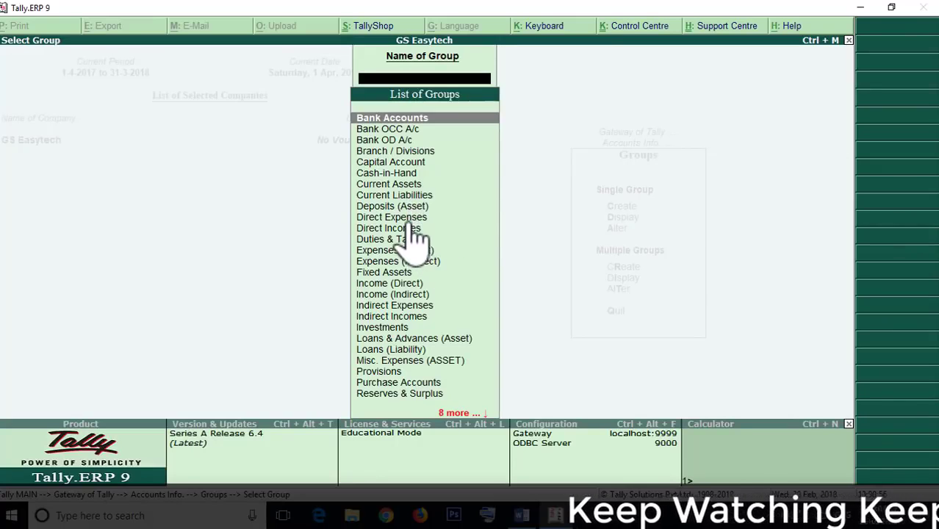
key(Escape)
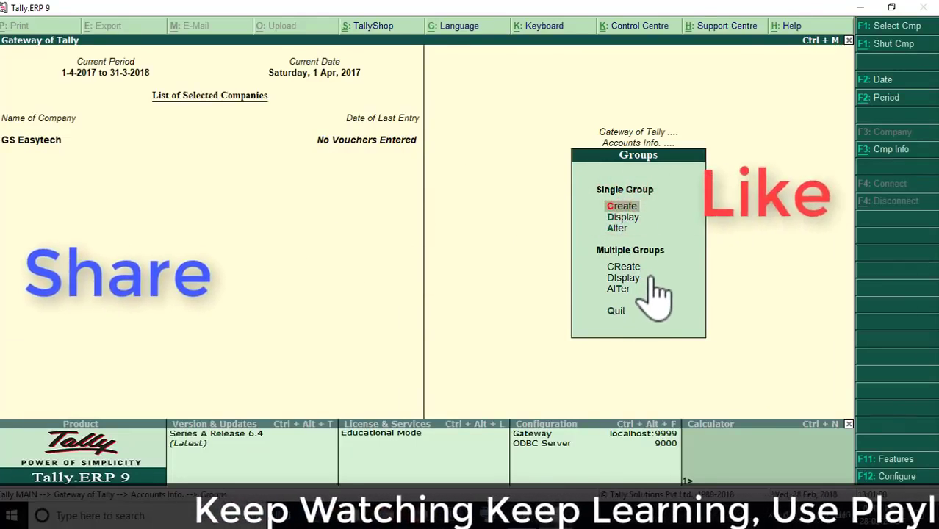
Step: Start a new single group named Intrastate Creditor and place it under Sundry Creditors
key(Return)
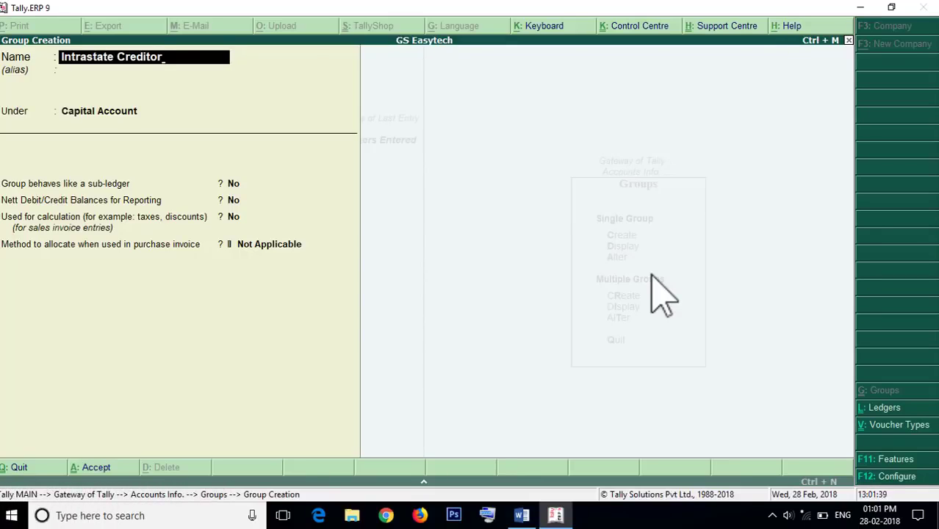
key(Return)
key(Return)
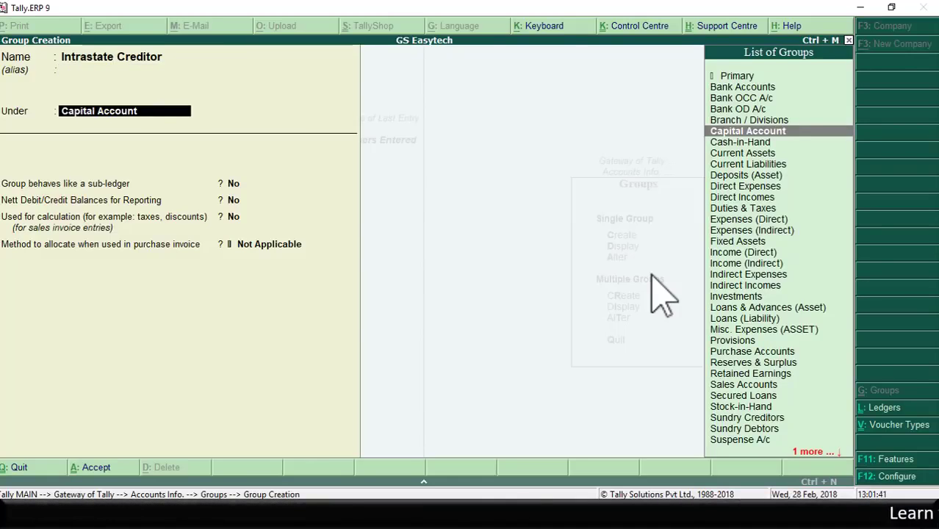
text(Sun)
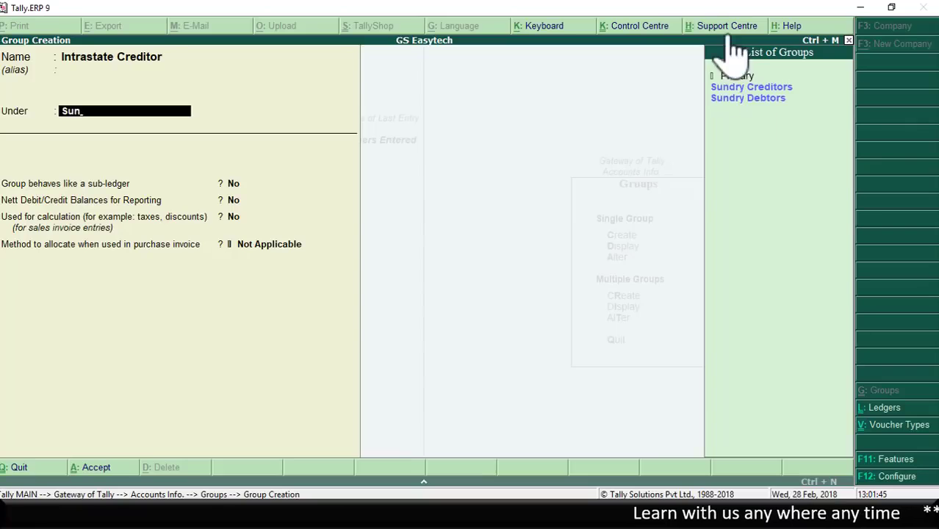
click(767, 87)
key(Return)
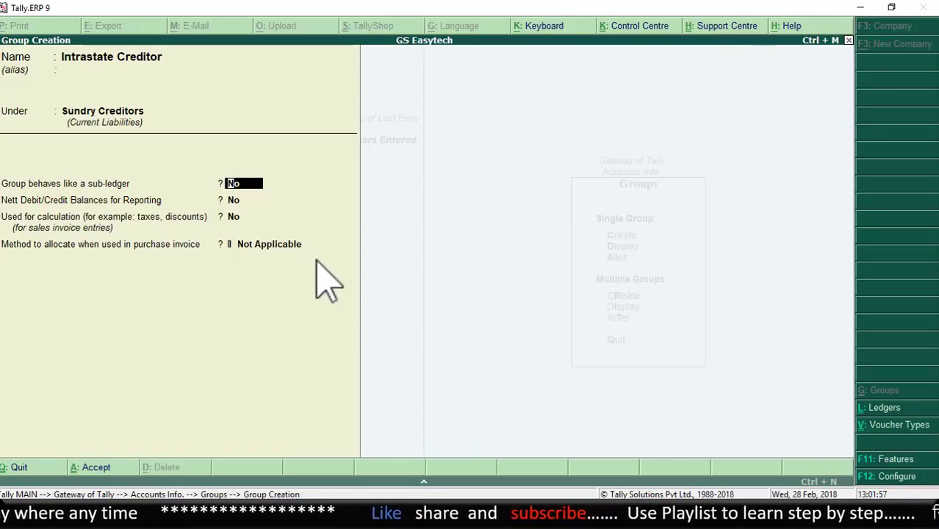
Step: Make the new group behave like a sub-ledger, keep its remaining options at their defaults, and save it
key(Return)
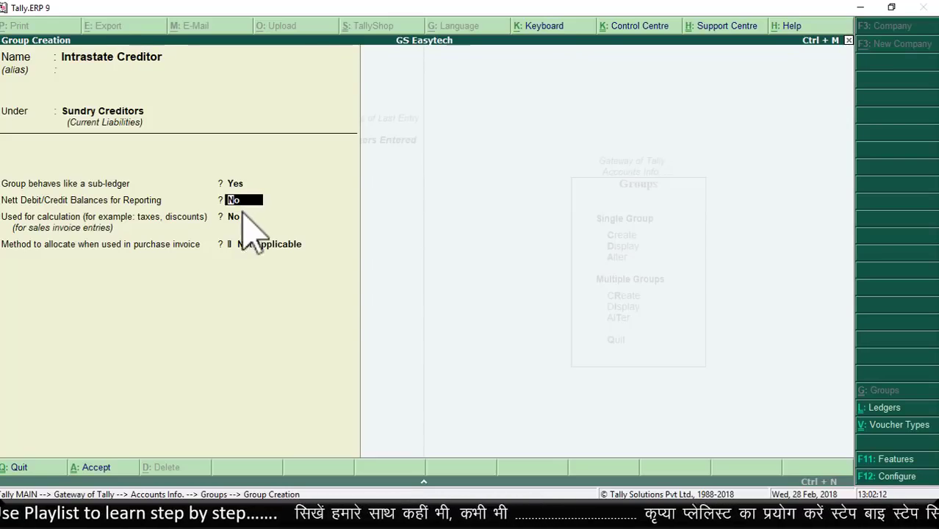
key(Return)
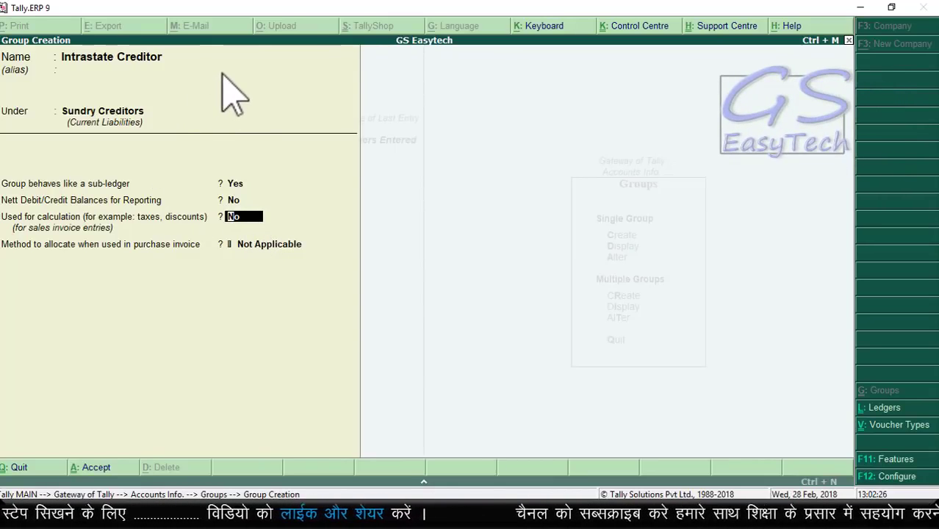
key(Return)
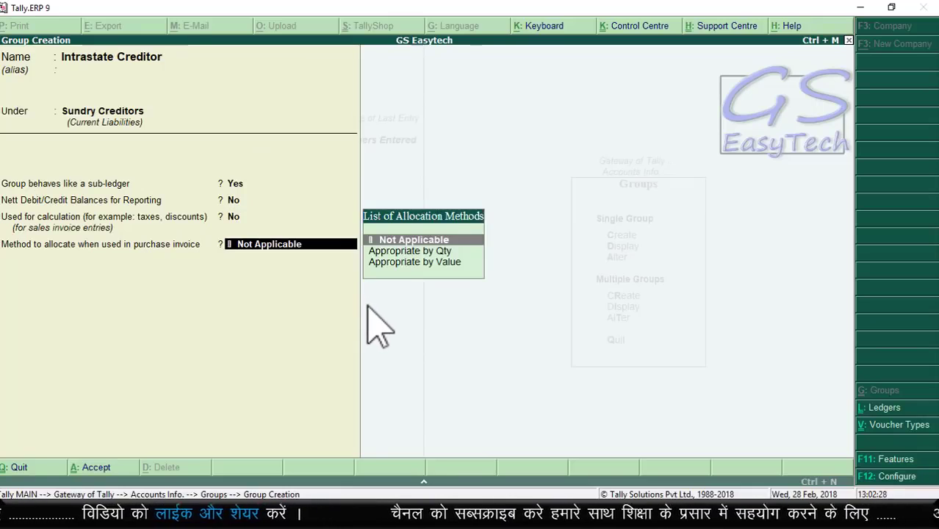
key(Return)
key(Return)
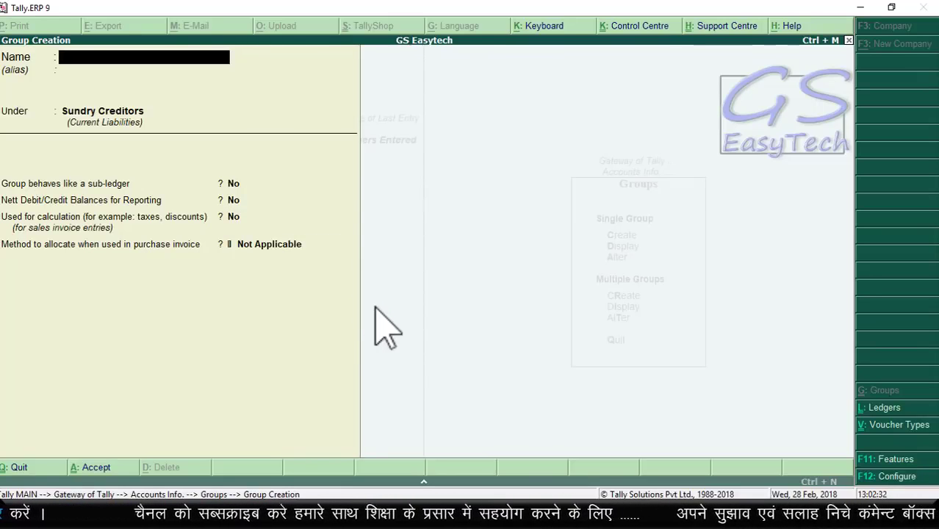
key(Escape)
key(Return)
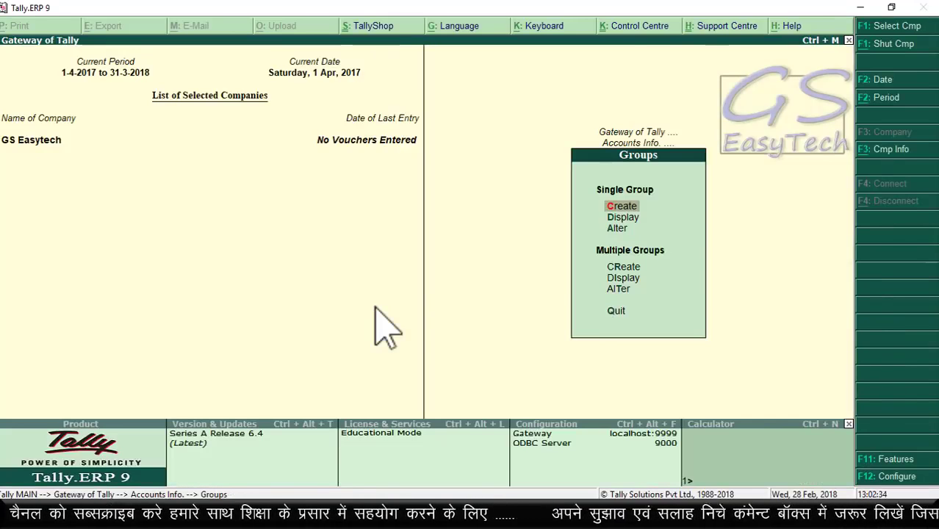
Step: Open the existing Intex Pvt ledger for alteration
click(619, 229)
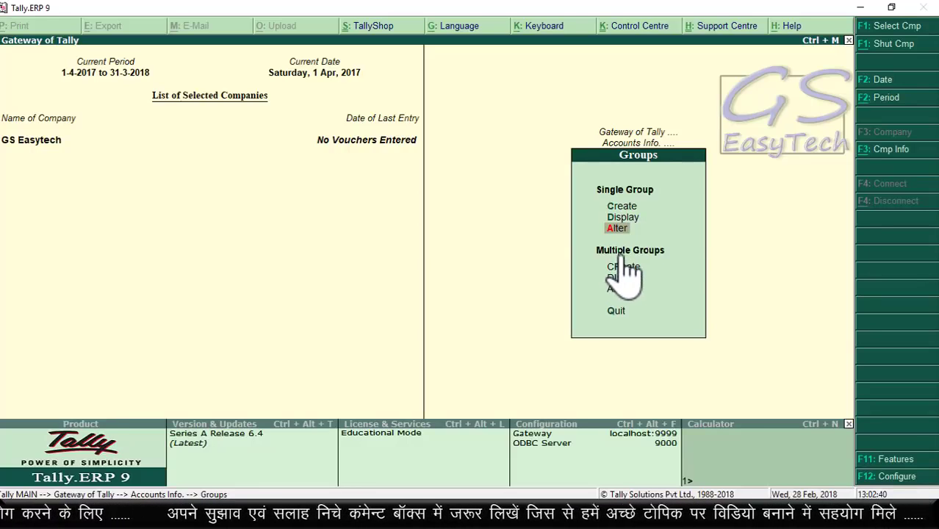
key(Escape)
click(627, 206)
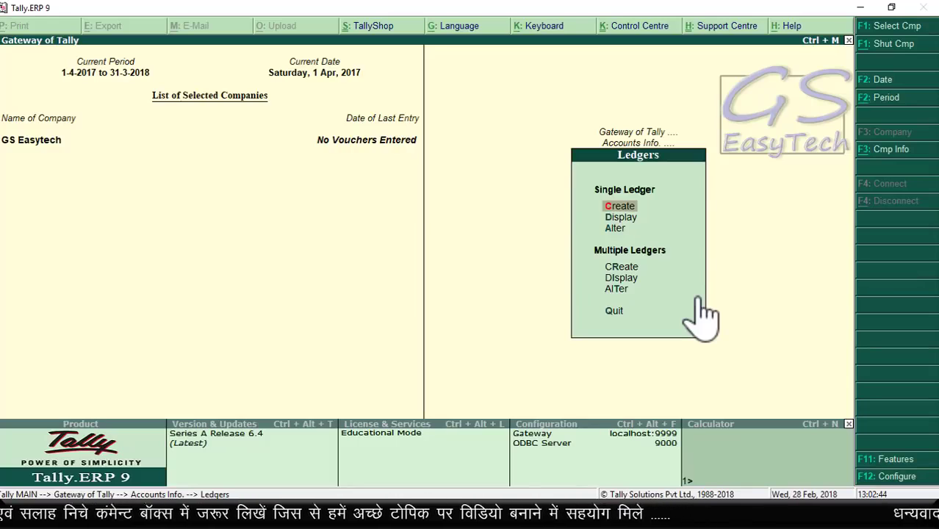
click(614, 229)
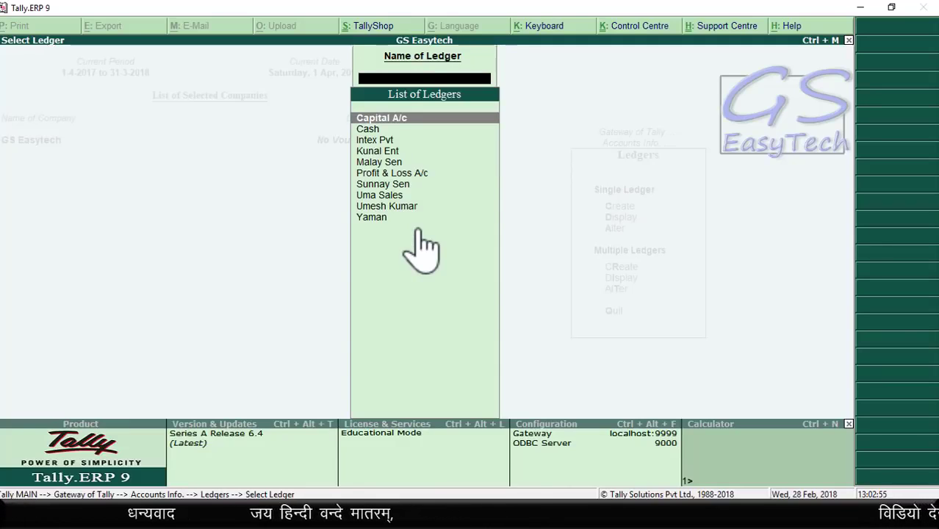
key(Down)
key(Down)
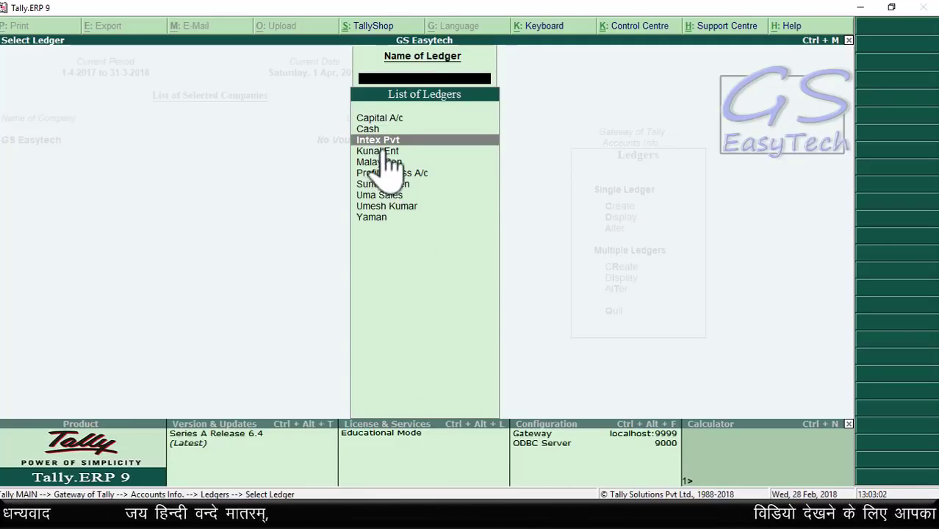
key(Return)
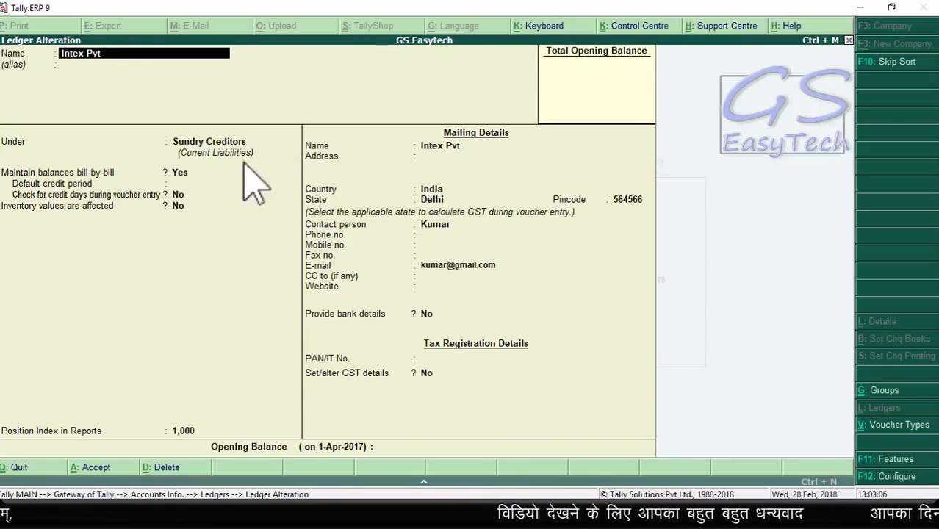
Step: Reassign the Intex Pvt ledger to the Intrastate Creditor group, save it, and return to the Gateway of Tally
key(Return)
key(Return)
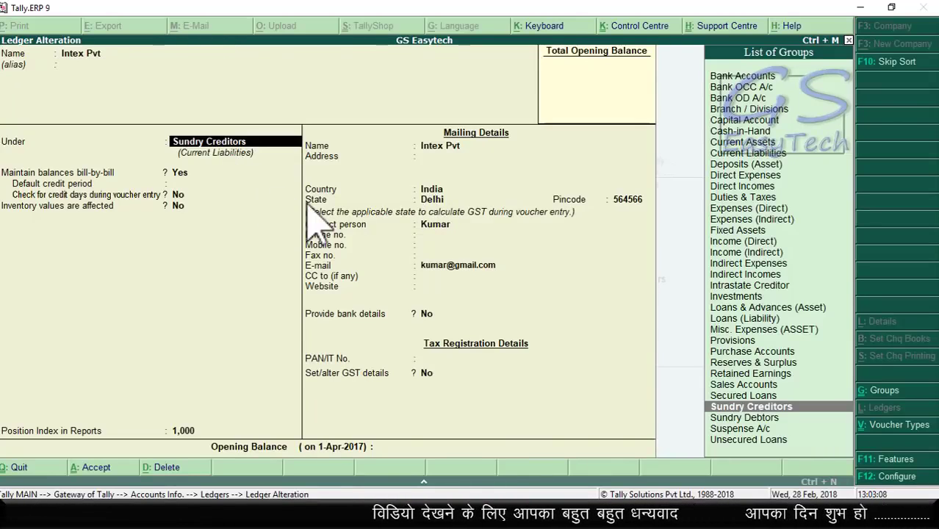
text(In)
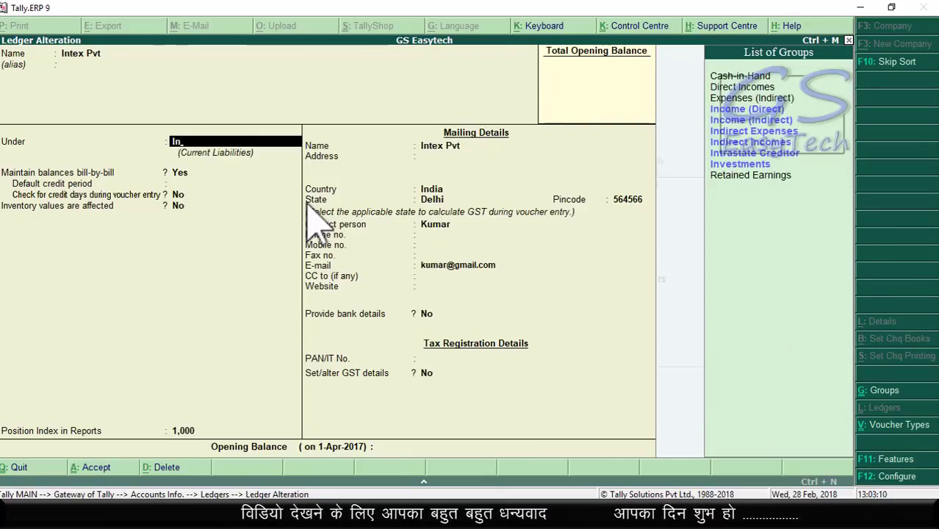
click(760, 153)
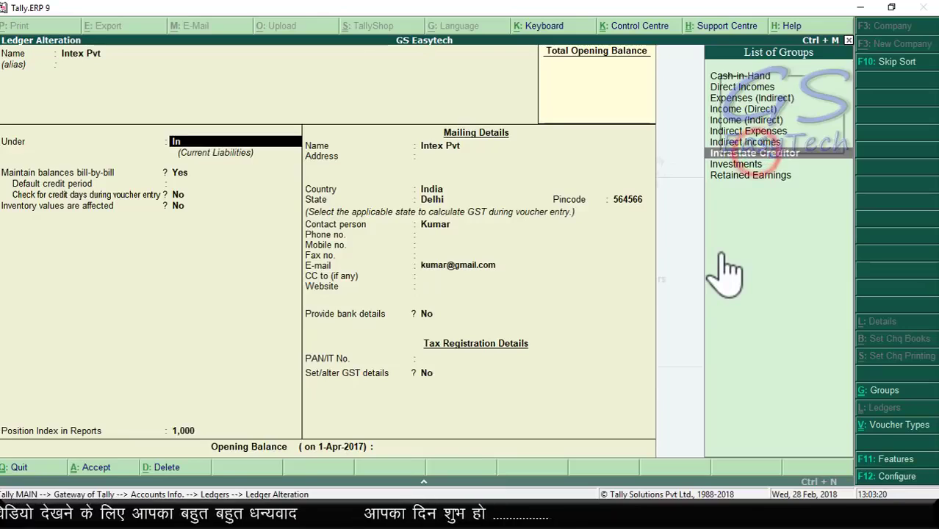
key(Return)
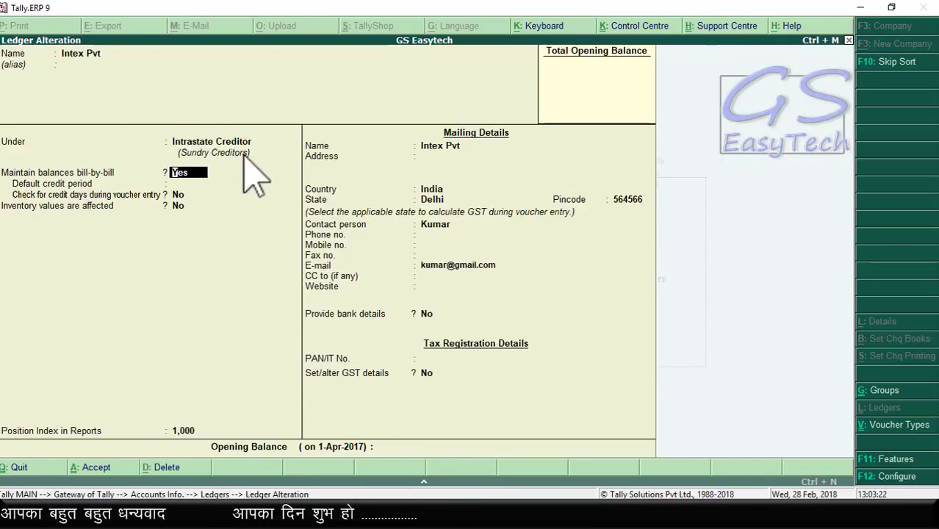
click(98, 466)
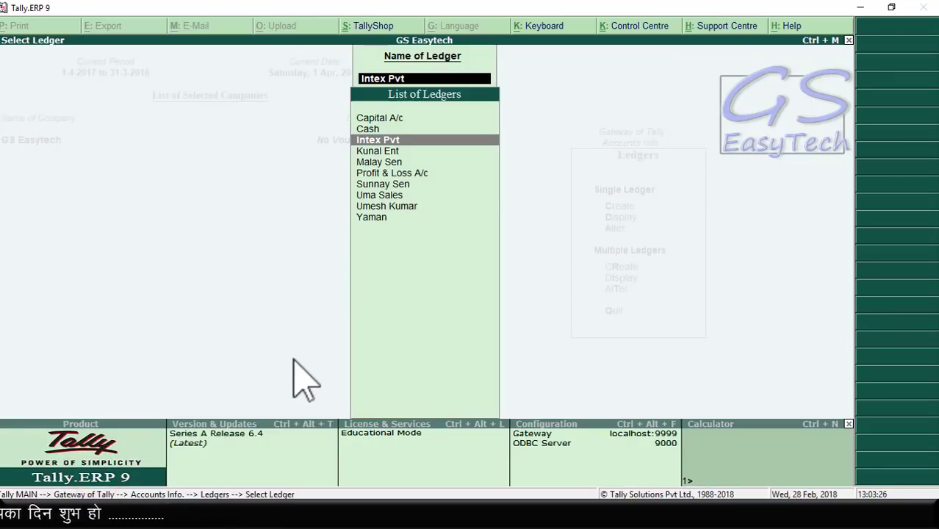
key(Escape)
key(Escape)
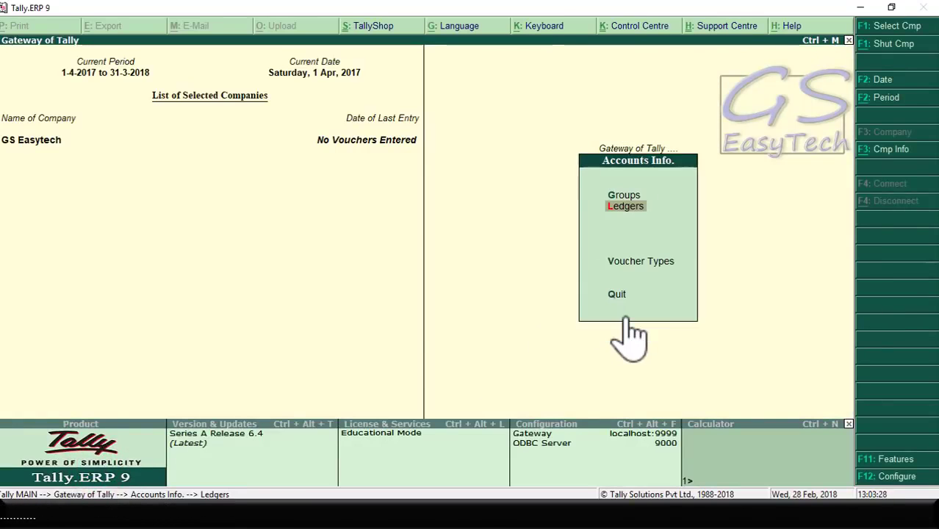
key(Escape)
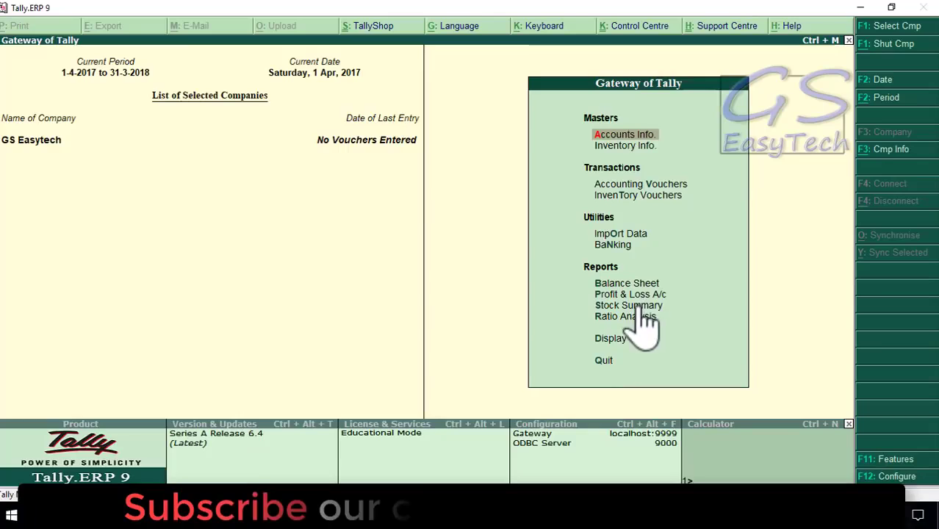
Step: Display the list of accounts and check the Intrastate Creditor group under Sundry Creditors
click(609, 338)
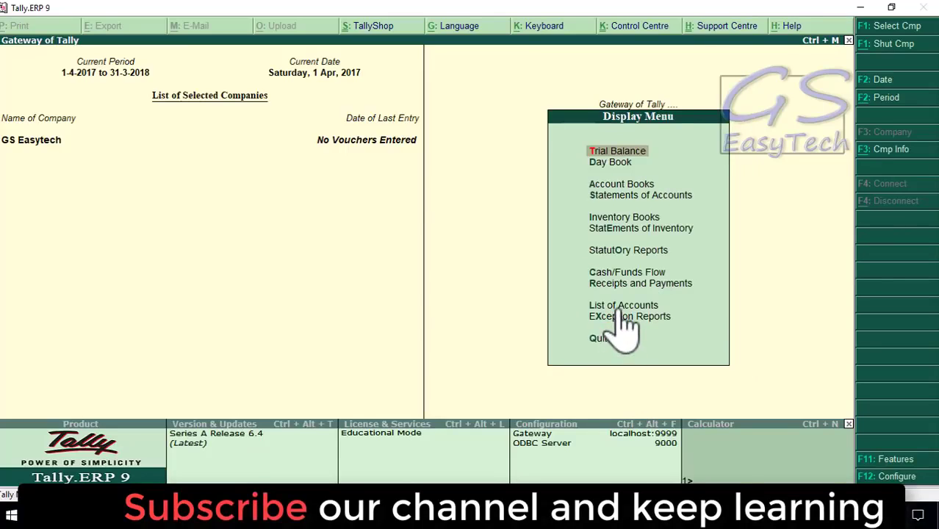
click(622, 305)
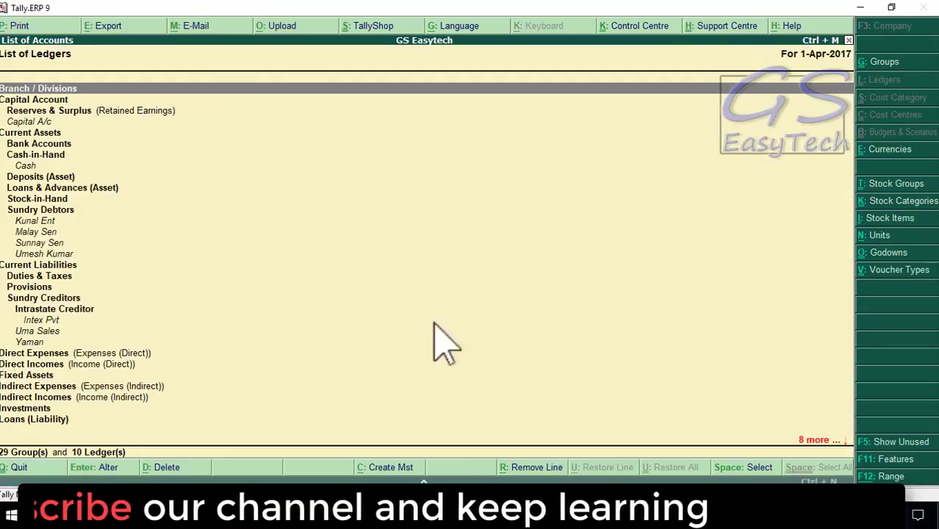
click(26, 299)
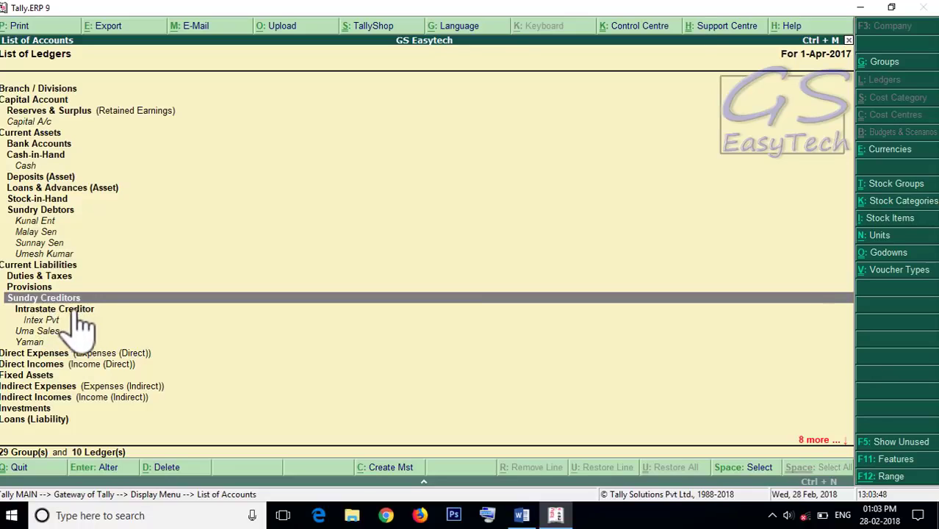
click(70, 309)
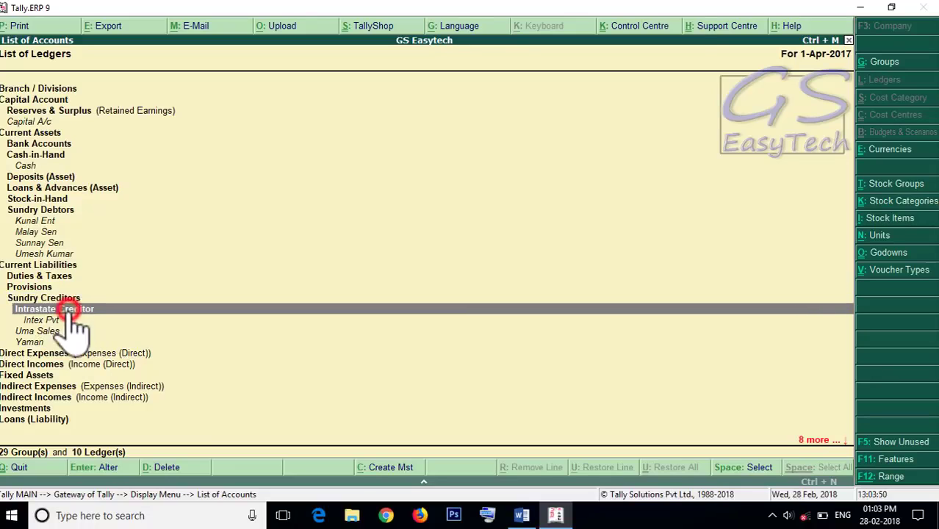
Step: Examine the Intrastate Creditor group and the individual ledgers listed under Sundry Creditors in the list of accounts
click(33, 331)
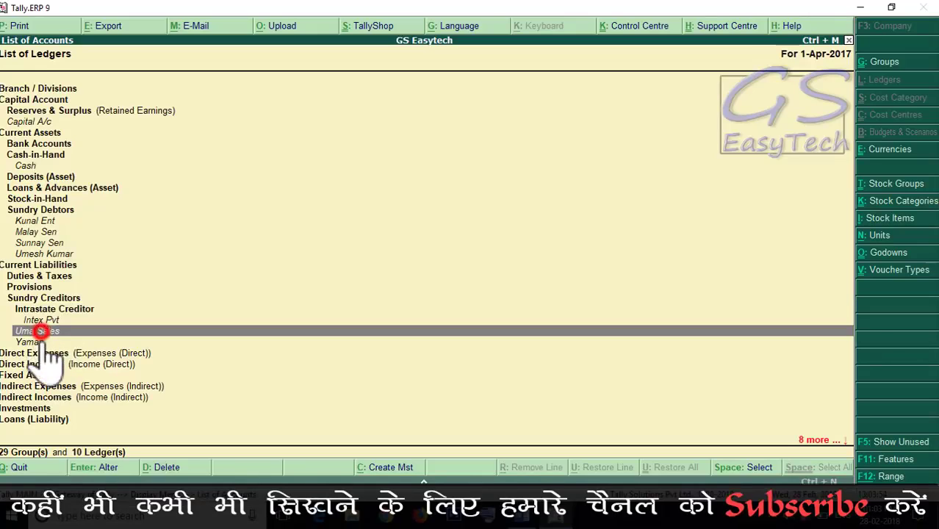
click(30, 342)
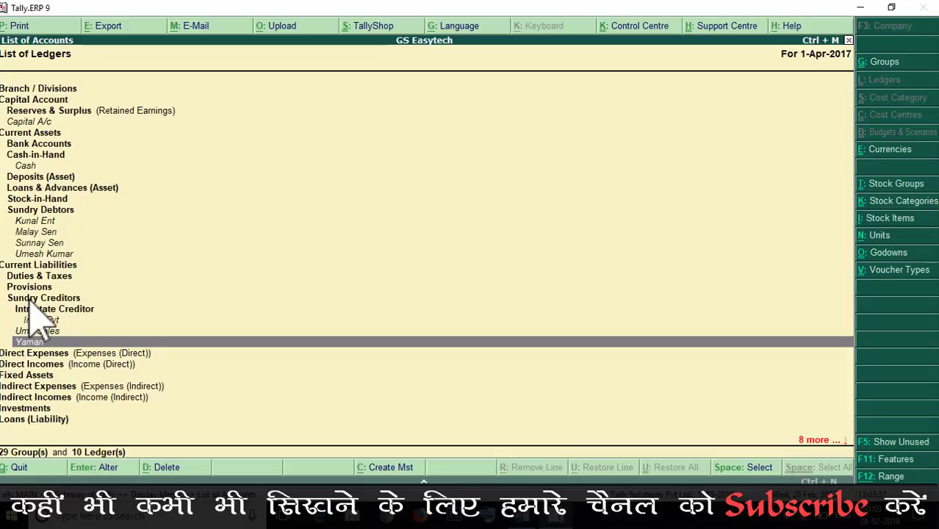
click(79, 310)
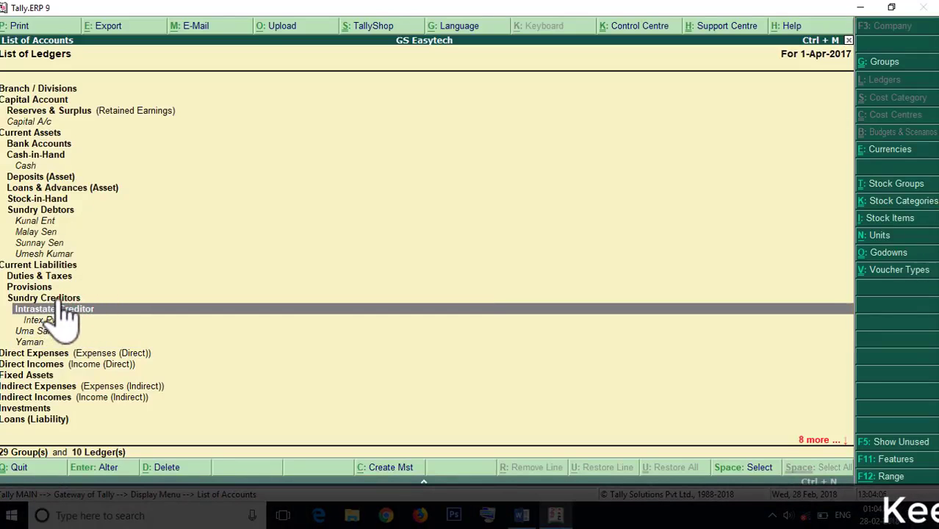
click(63, 298)
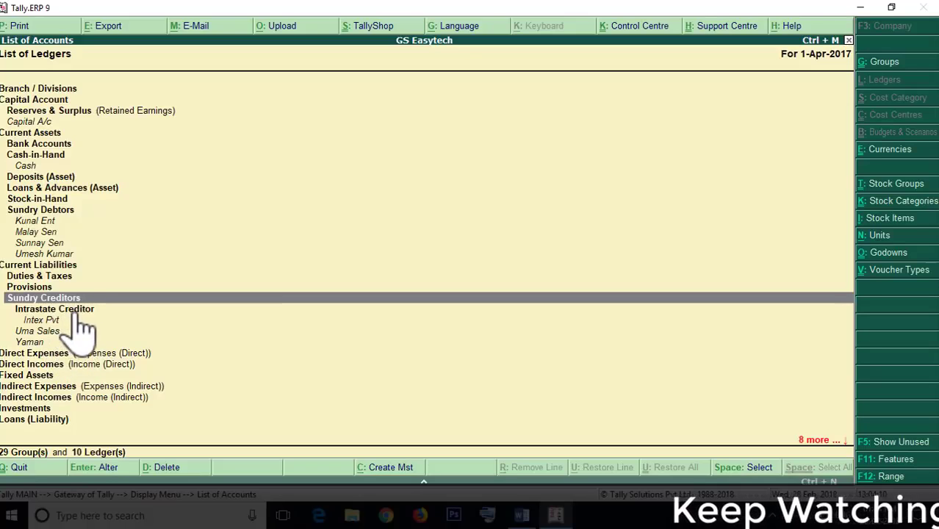
click(43, 329)
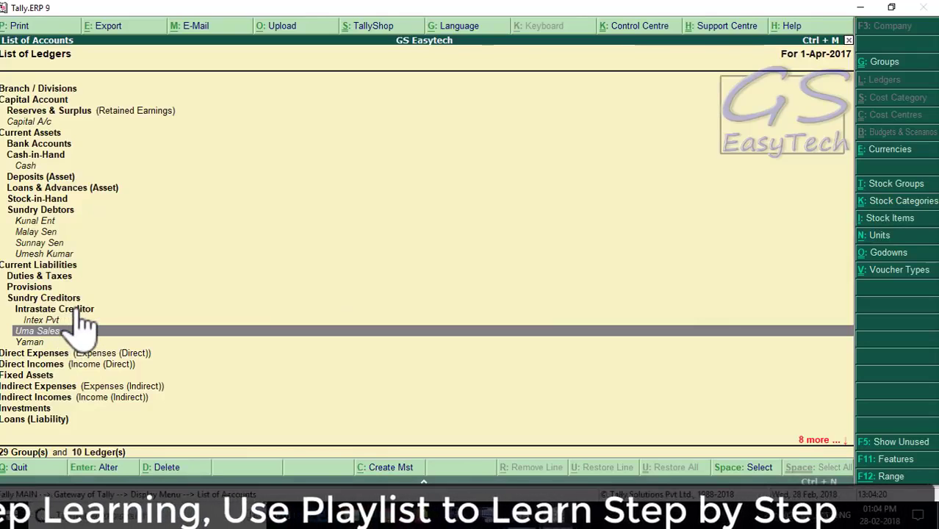
click(80, 309)
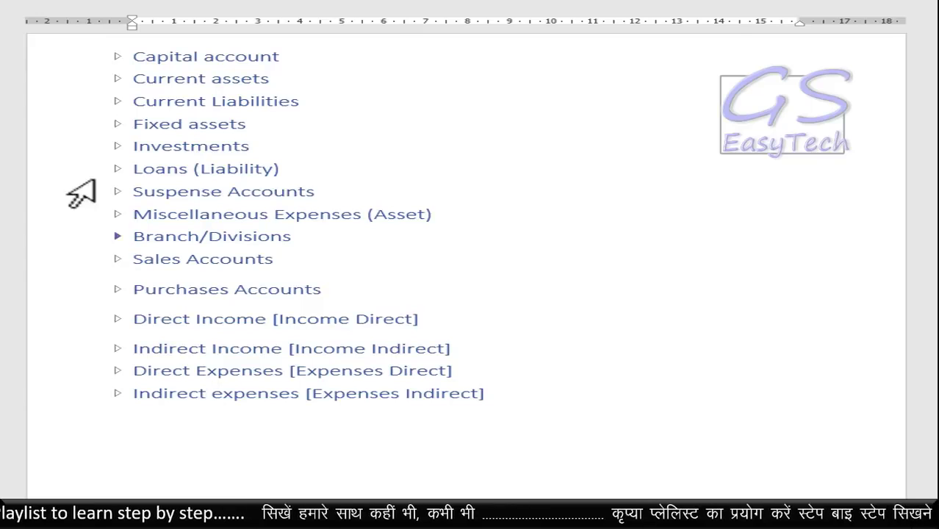
Step: In the Word outline of account groups, expand Capital account and its "All types of Capital Account like" heading, and review the listed accounts
click(118, 56)
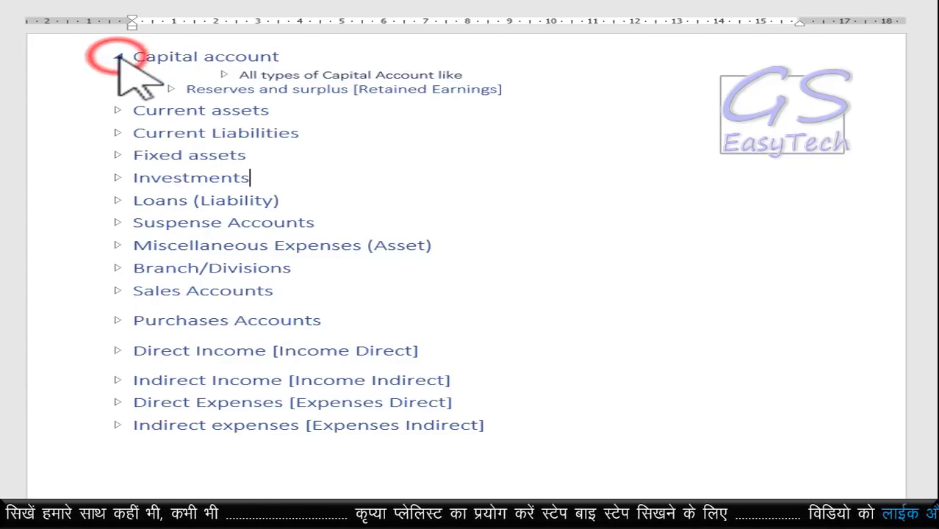
drag(189, 89, 501, 96)
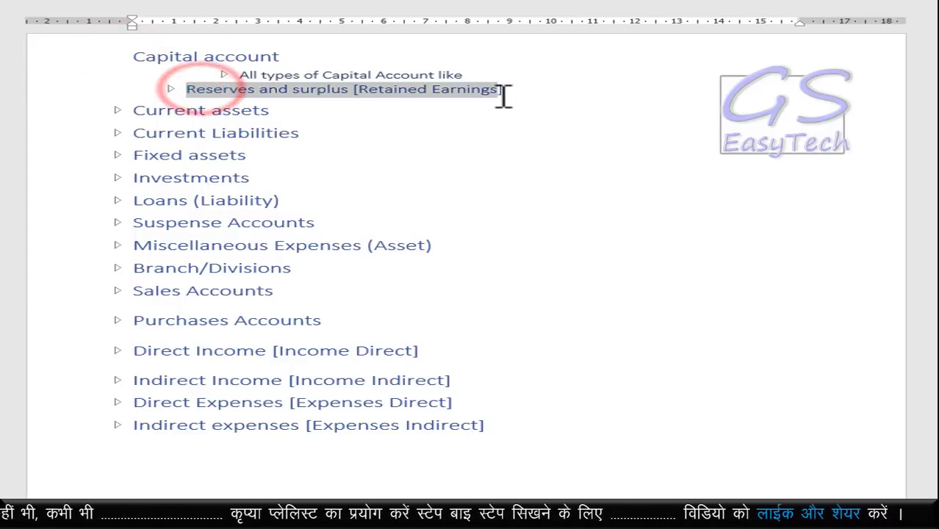
click(442, 109)
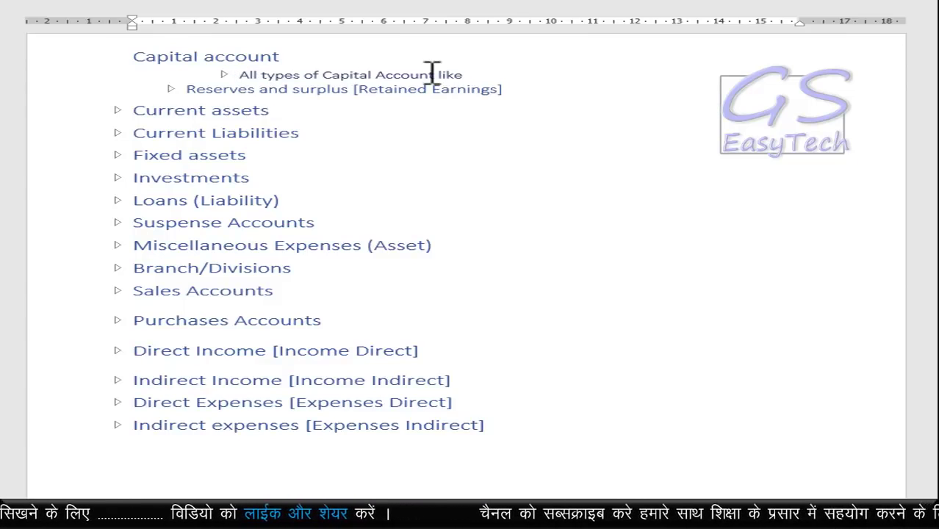
click(224, 74)
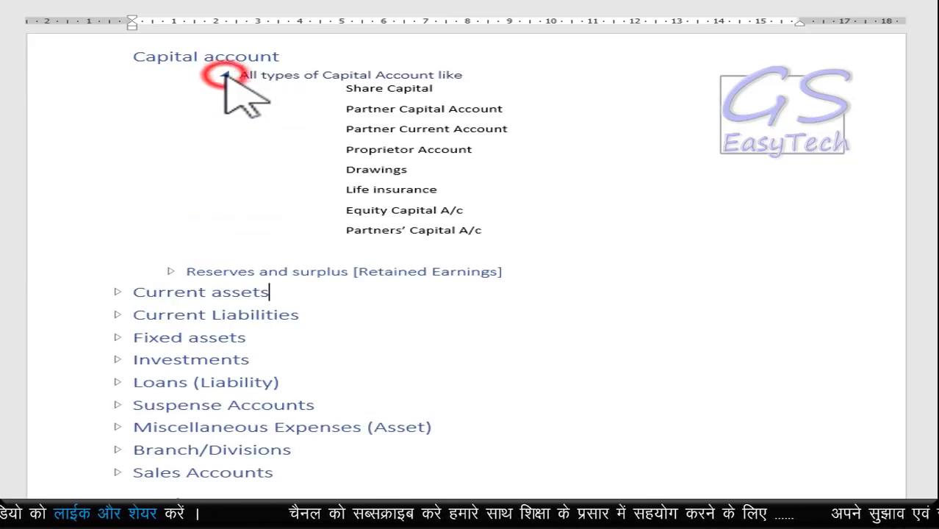
click(418, 86)
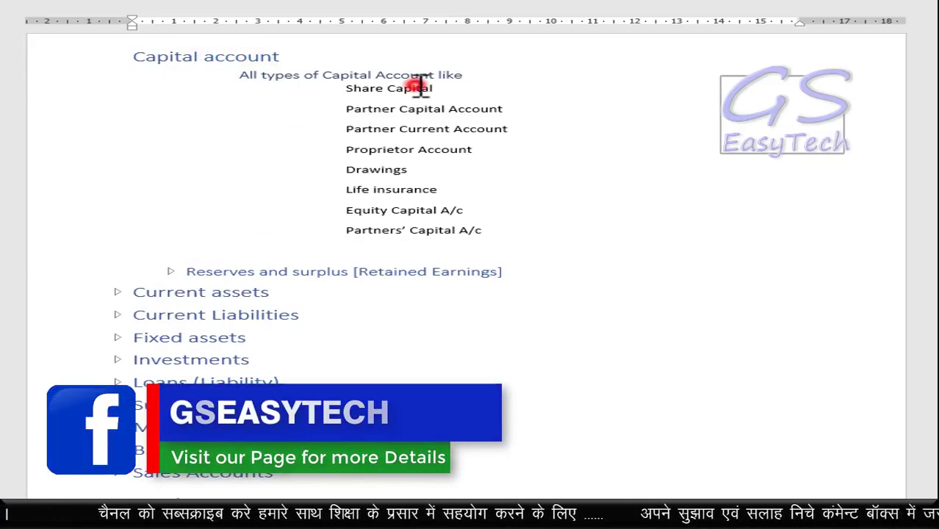
click(420, 107)
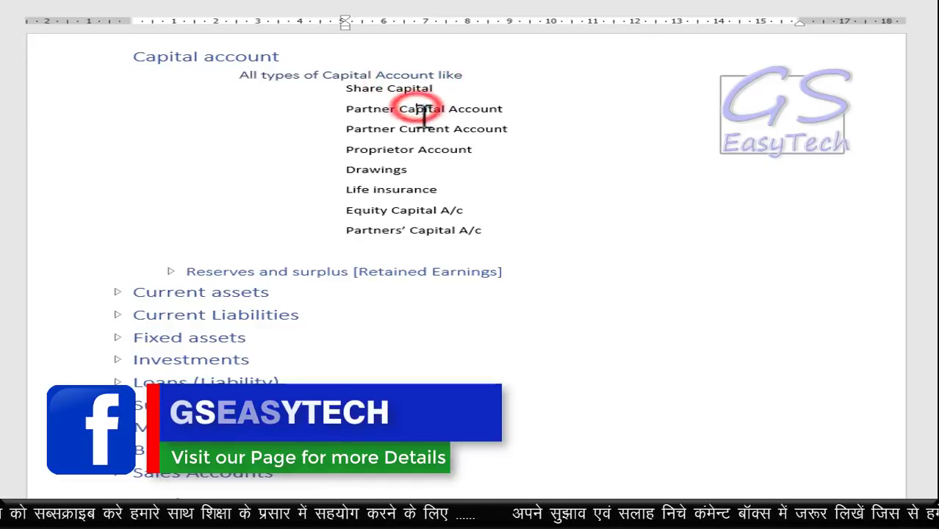
click(507, 128)
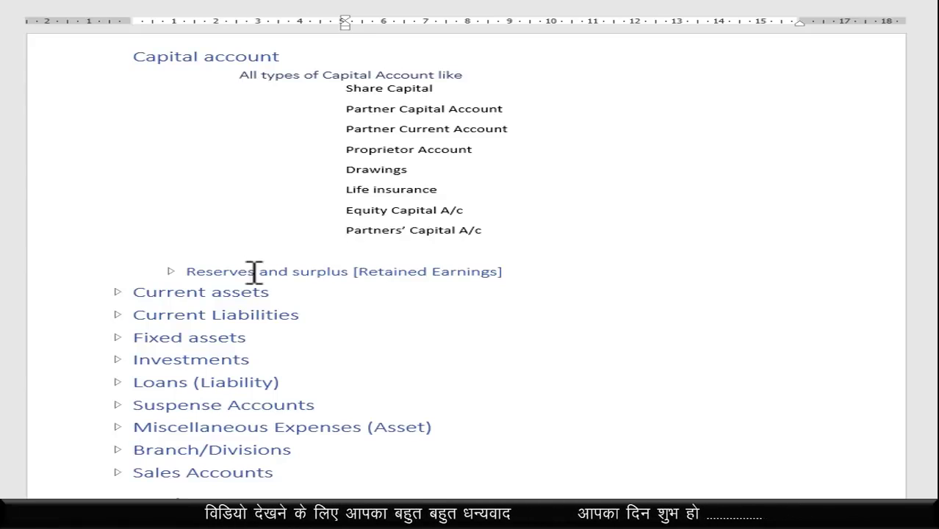
Step: Expand Reserves and surplus [Retained Earnings] to review its reserve accounts, and collapse the whole Capital account section
scroll(220, 268, down, 1)
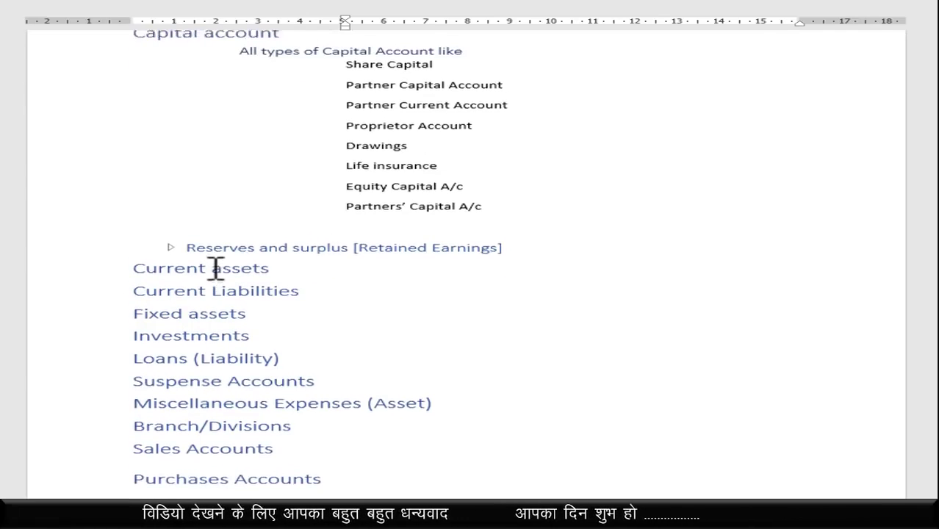
click(170, 241)
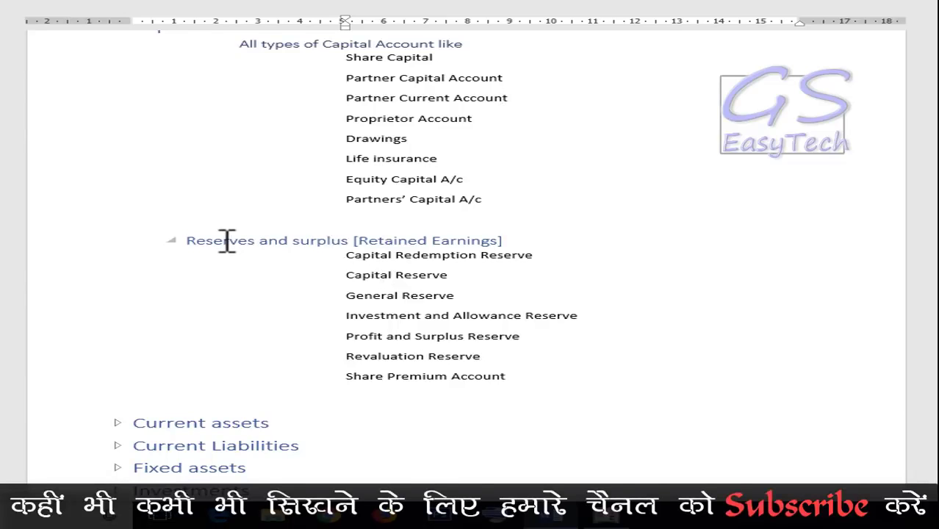
scroll(183, 194, up, 1)
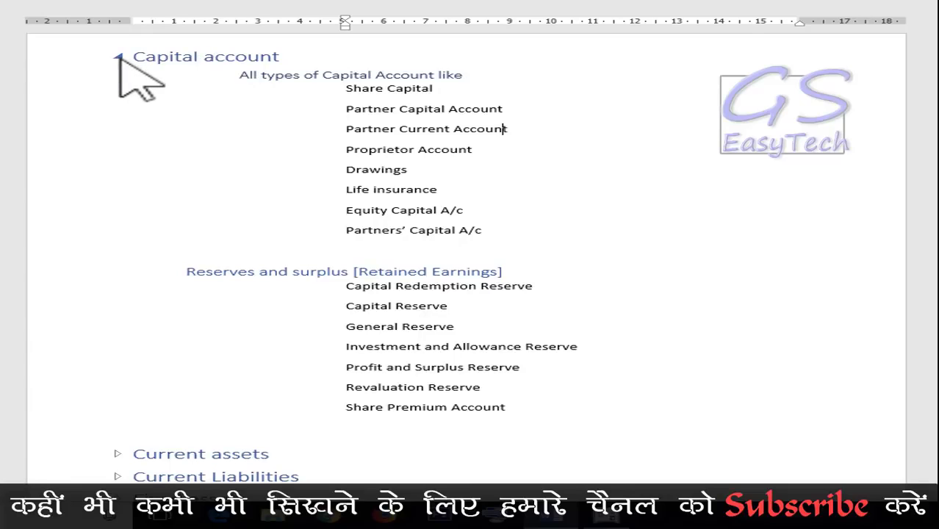
click(117, 57)
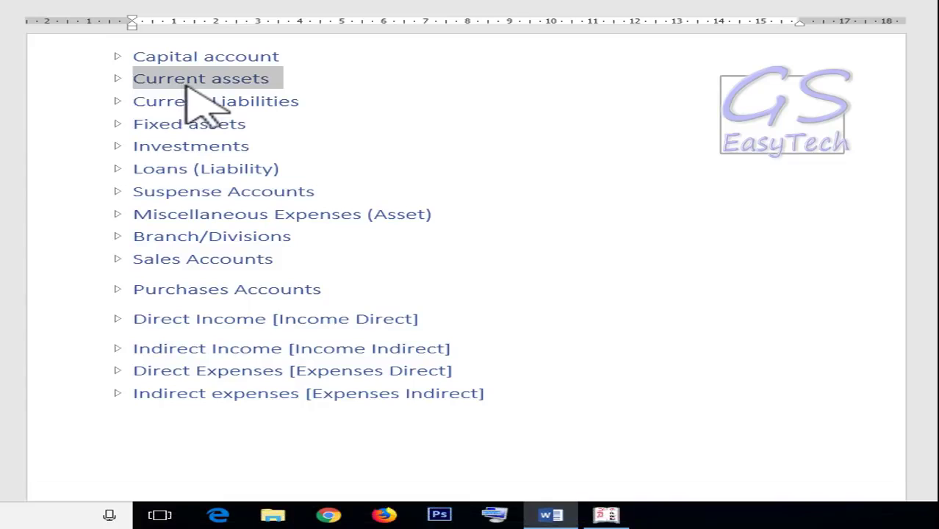
Step: Expand Current assets and review the ledgers and subgroups listed under it
click(117, 78)
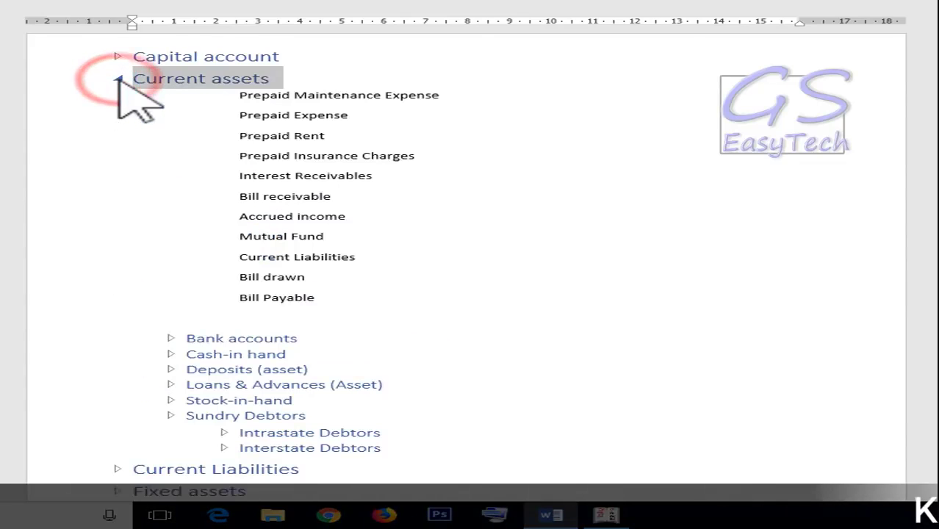
scroll(273, 286, down, 2)
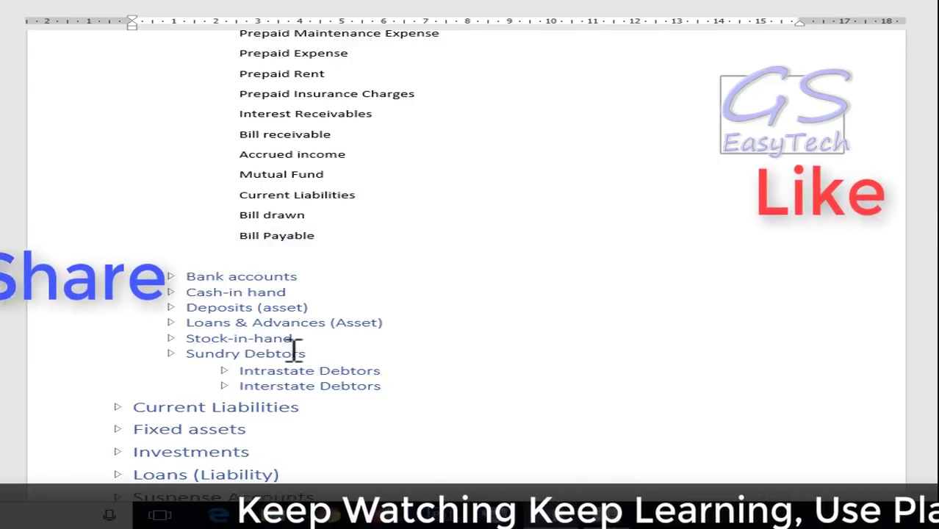
scroll(241, 199, up, 2)
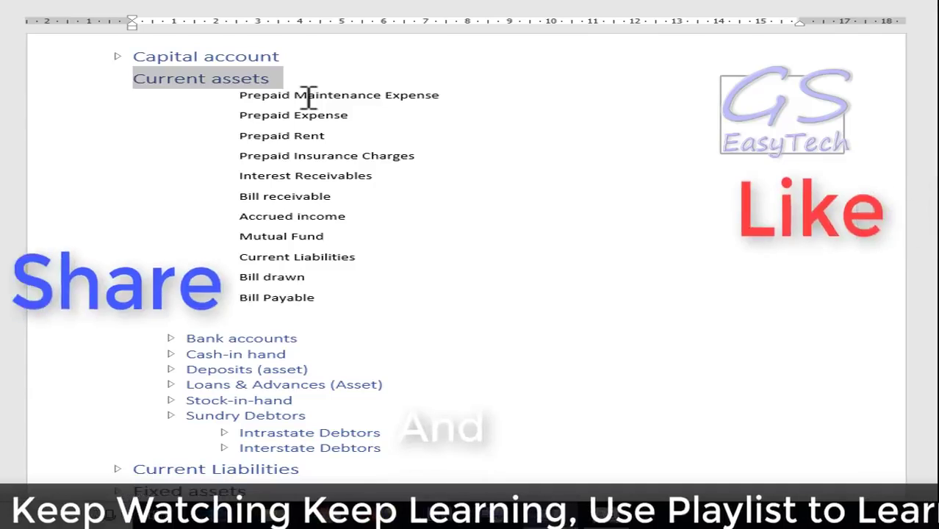
click(307, 96)
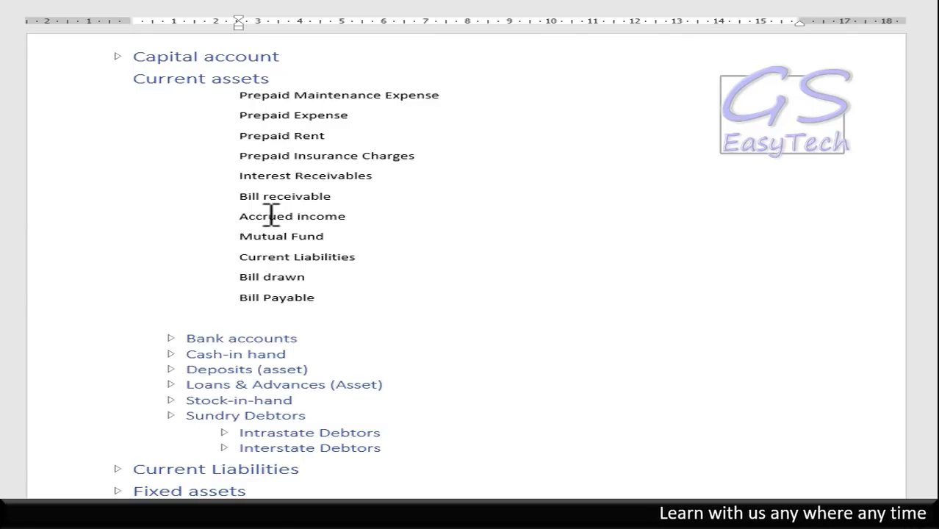
Step: Expand the Bank accounts and Cash-in hand subgroups of Current assets to review their example ledgers
scroll(270, 214, down, 1)
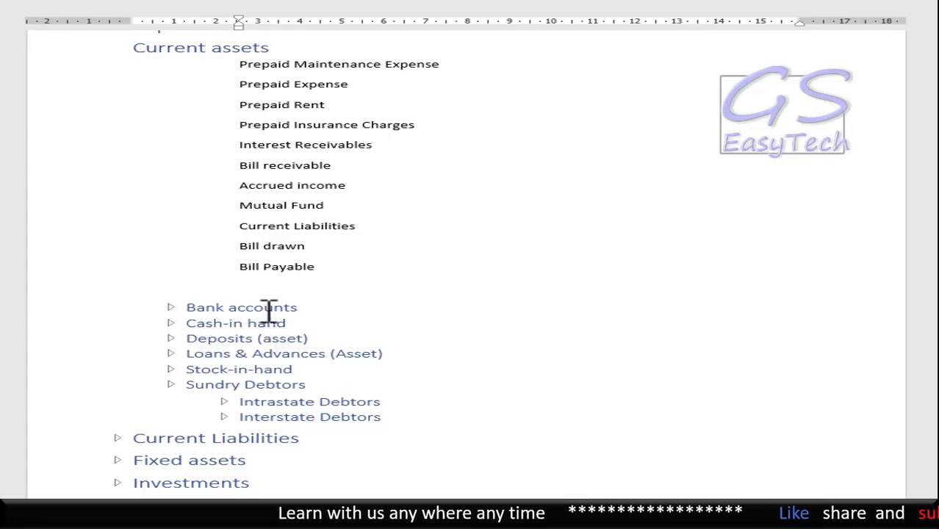
click(170, 307)
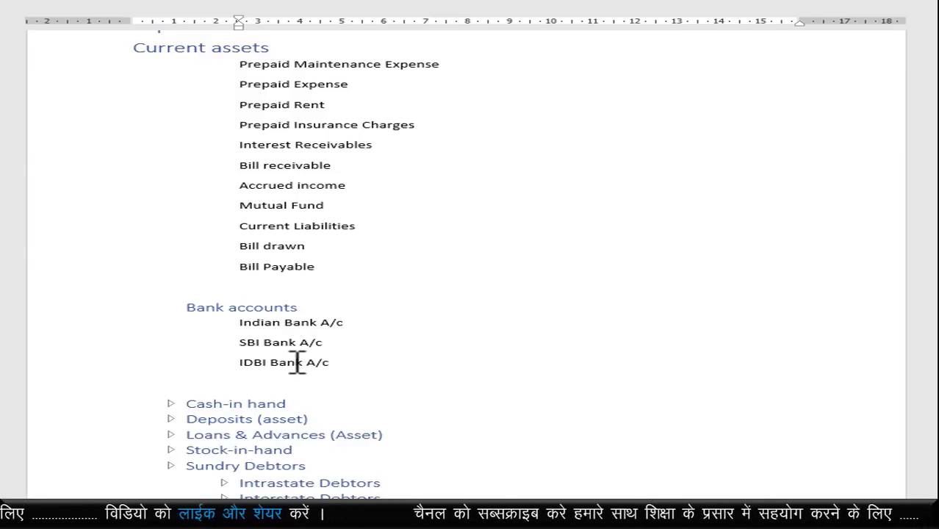
scroll(313, 329, down, 3)
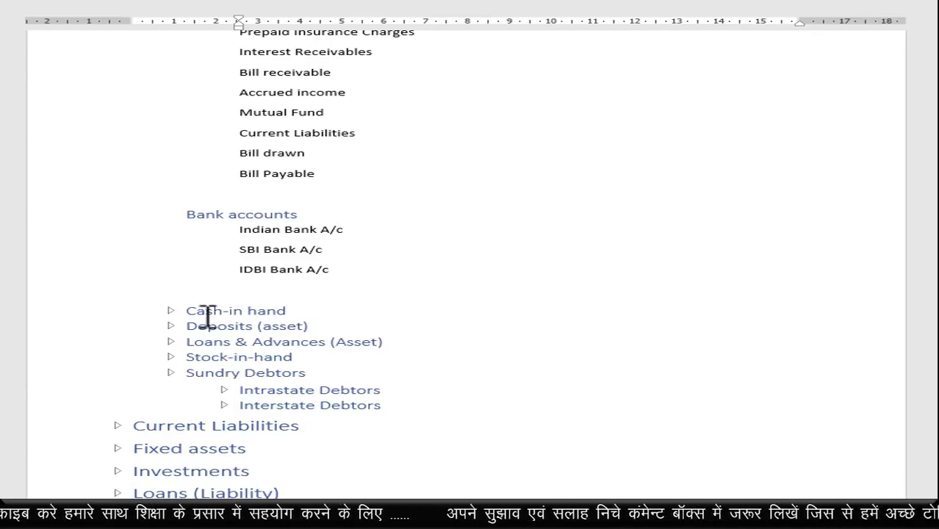
scroll(233, 176, up, 4)
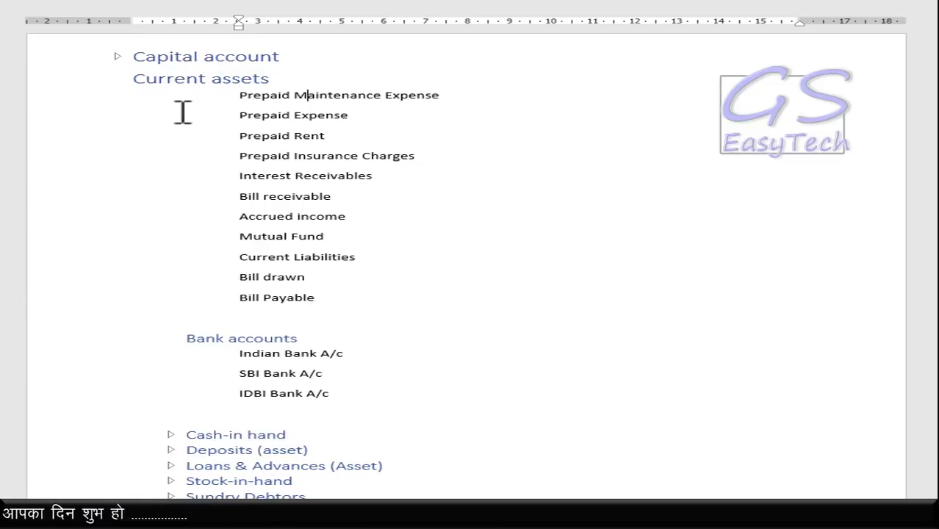
scroll(181, 235, down, 2)
scroll(198, 323, down, 1)
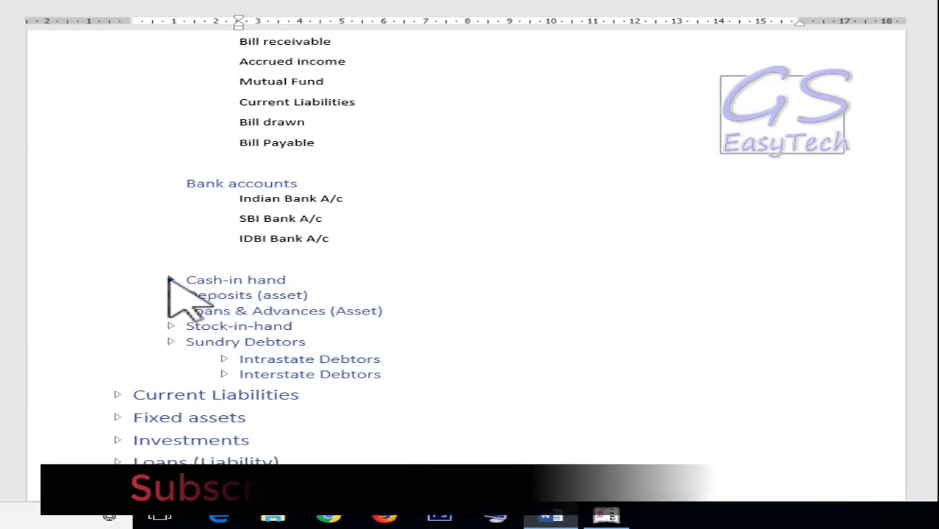
click(171, 280)
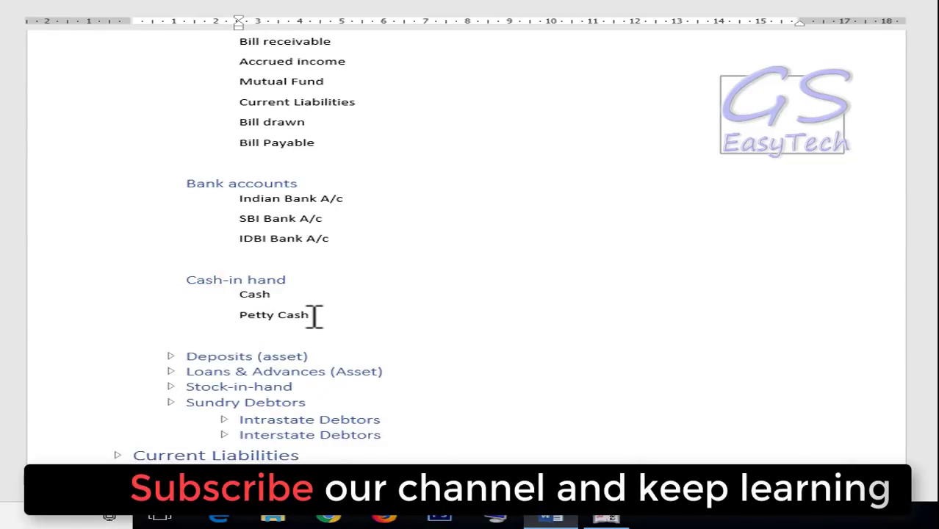
Step: Expand the Deposits (asset) and Loans & Advances (Asset) subgroups to show their example ledgers
scroll(324, 326, down, 2)
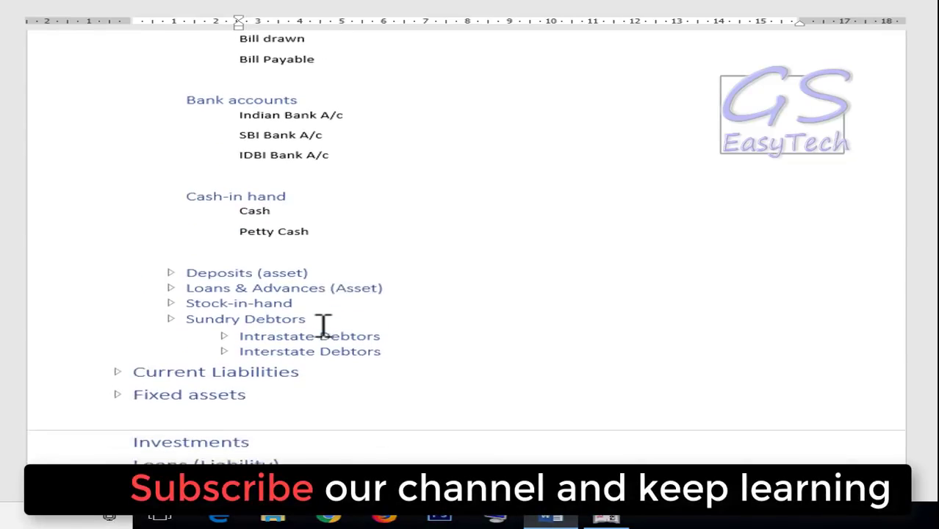
click(171, 263)
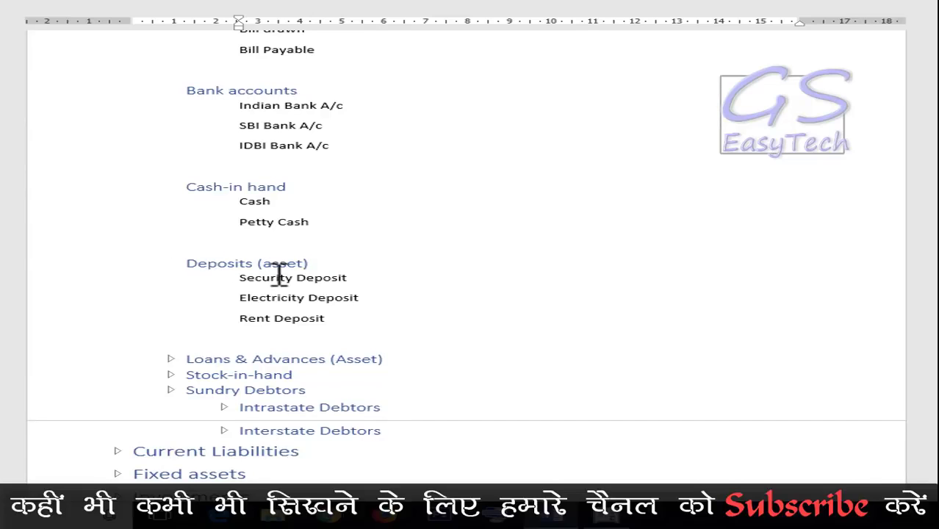
scroll(278, 274, down, 5)
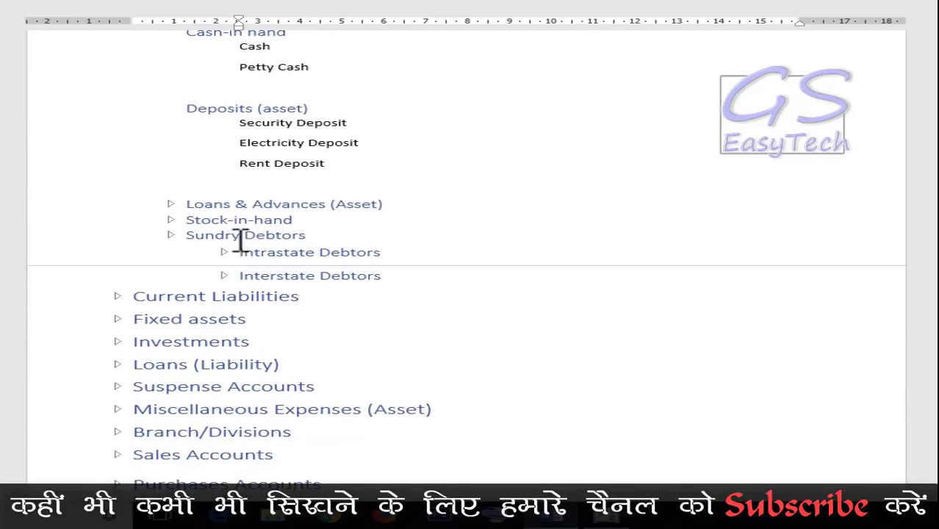
click(170, 204)
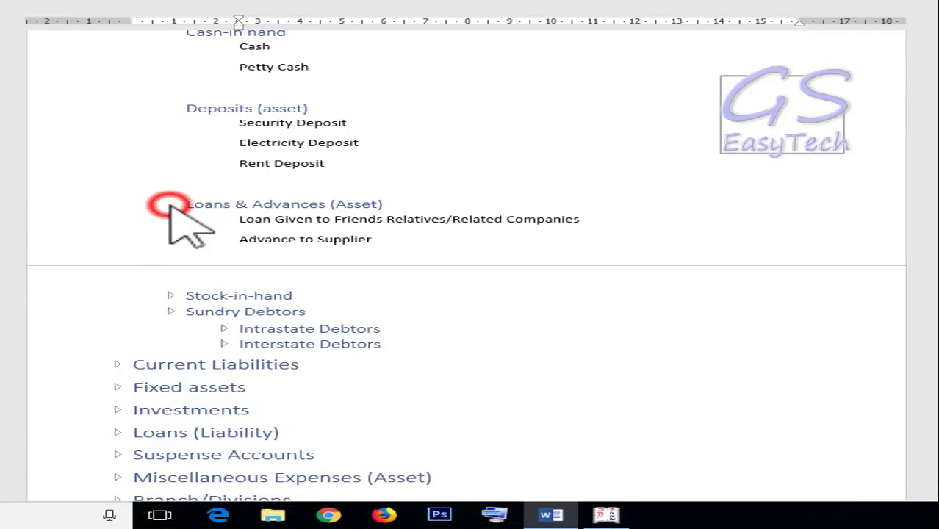